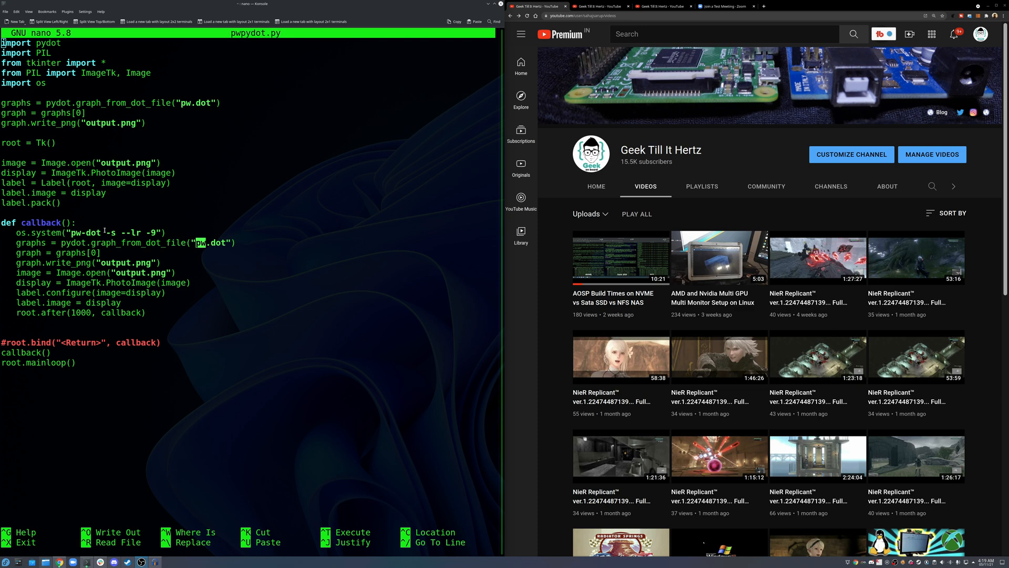
Review the script in nano: pw-dot -s --lr options, pydot loading pw.dot as png, Tk root and 1000 ms refresh
drag(106, 232, 115, 233)
drag(120, 233, 157, 233)
key(ctrl+shift+c)
drag(2, 143, 78, 142)
click(40, 143)
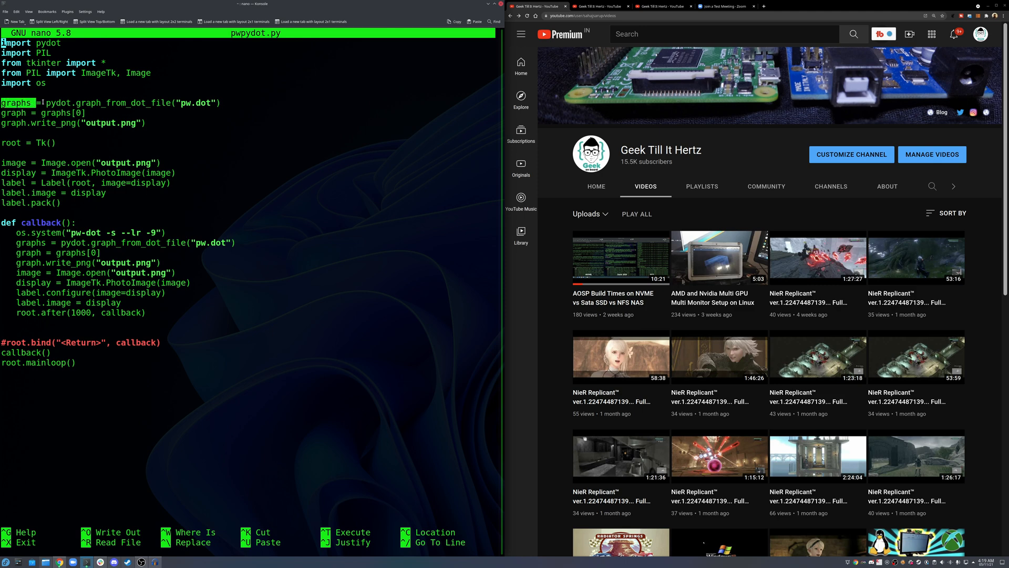
drag(2, 103, 69, 103)
drag(122, 123, 137, 124)
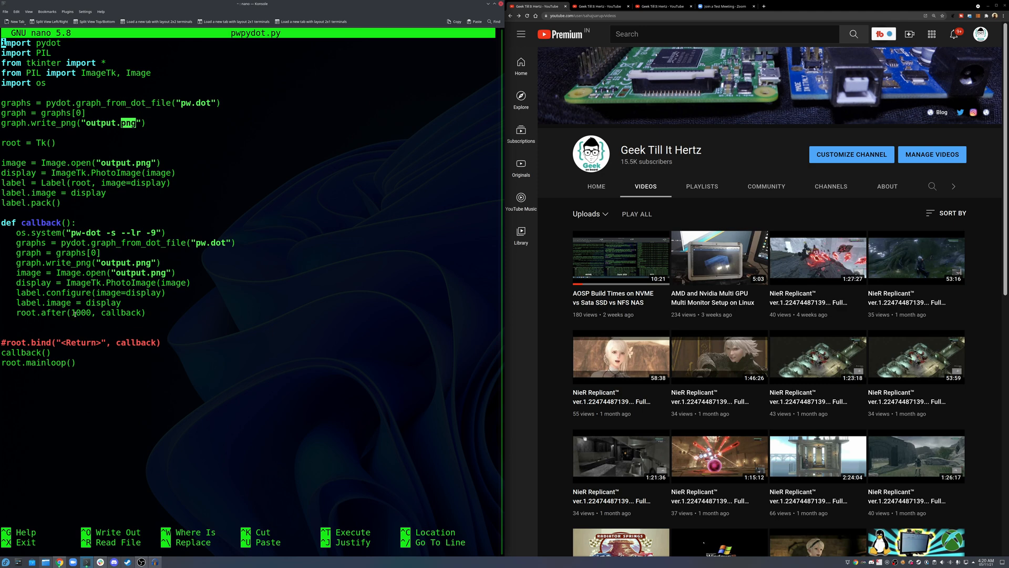
drag(71, 312, 94, 313)
click(195, 321)
Leave nano and run python pwpydot.py, placing the live PipeWire graph window over the terminal
key(ctrl+x)
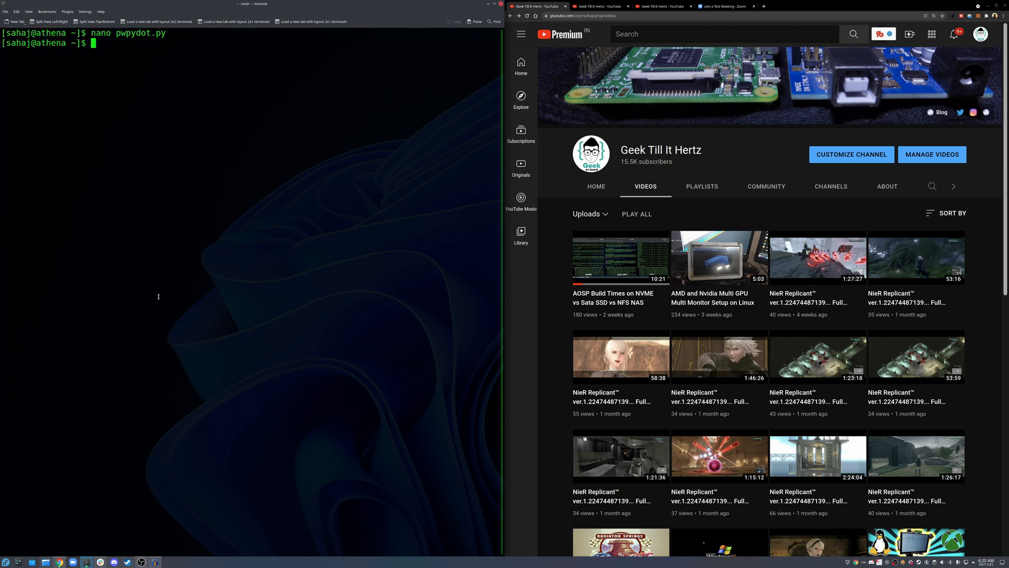
text(python )
text(pwd)
key(BackSpace)
key(Tab)
key(Return)
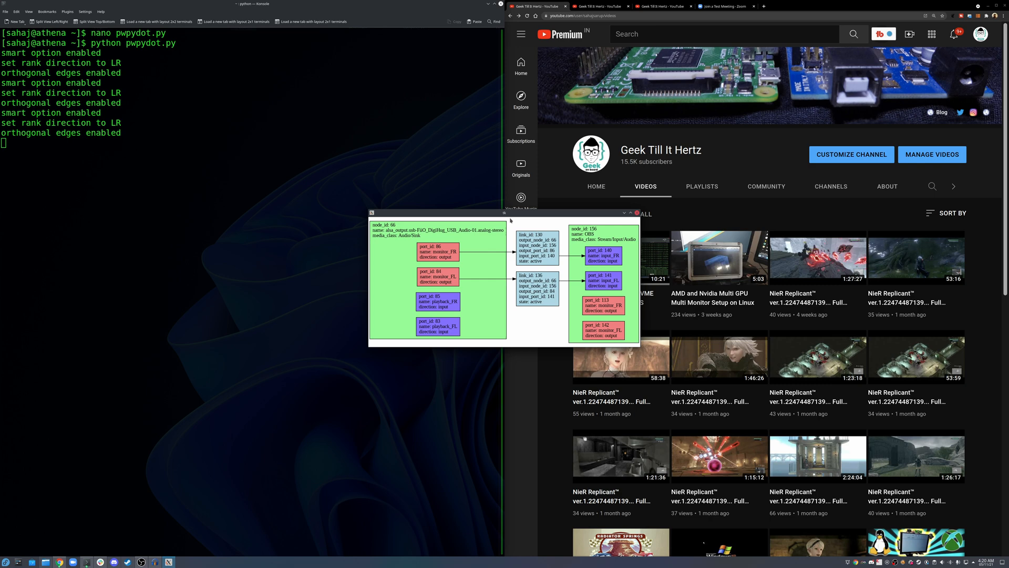
drag(519, 235, 253, 255)
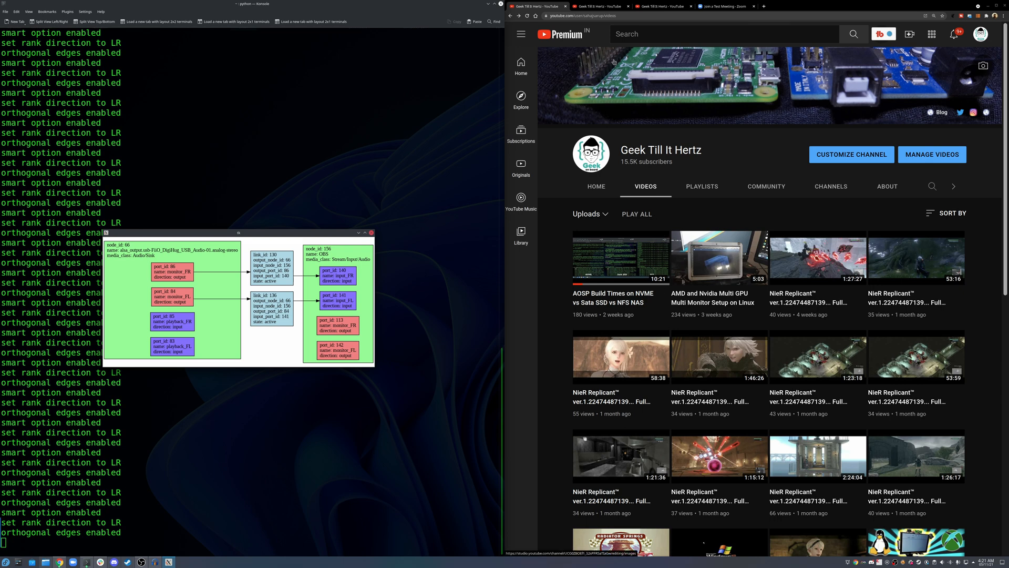
Open the AOSP Build Times, AMD/Nvidia multi-GPU and NieR Replicant videos in separate tabs and return to the AOSP tab
click(612, 6)
click(547, 7)
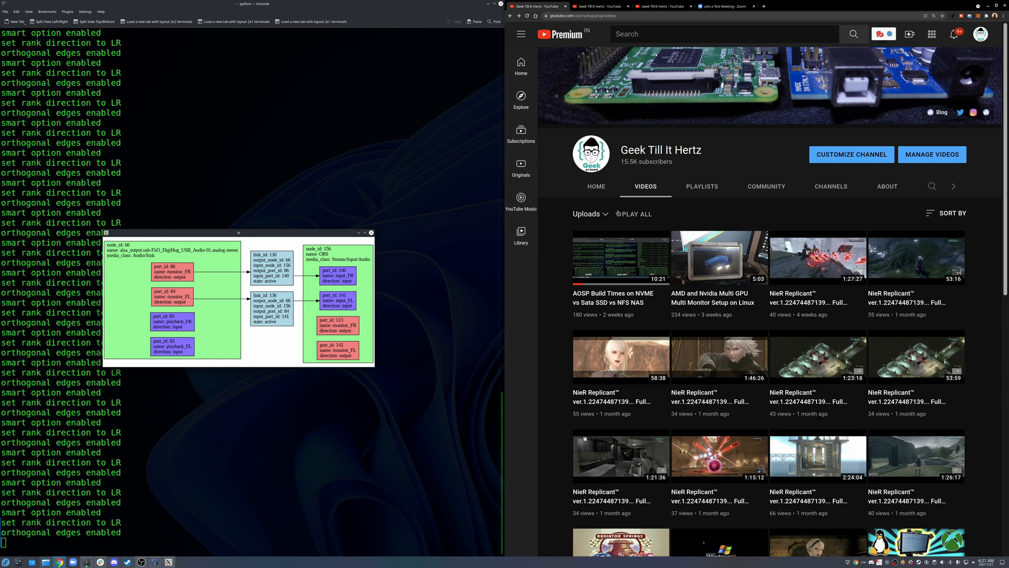
click(624, 261)
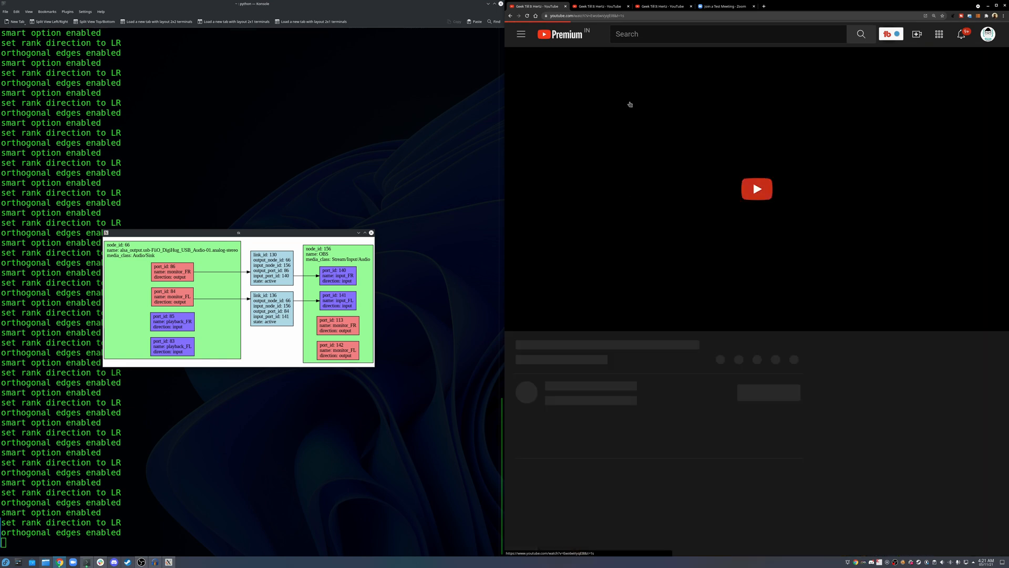
key(alt+Left)
click(685, 233)
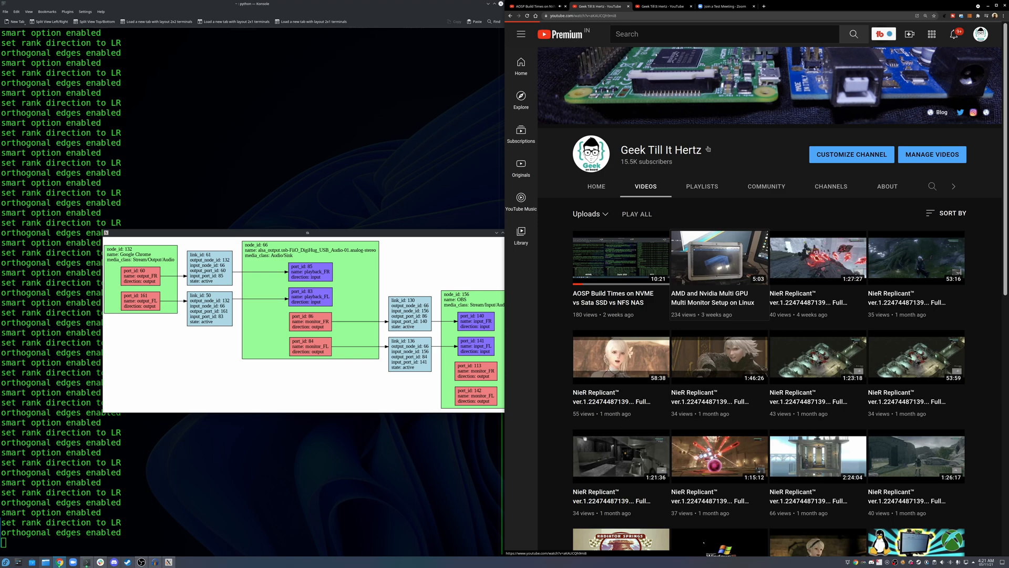
key(ctrl+Tab)
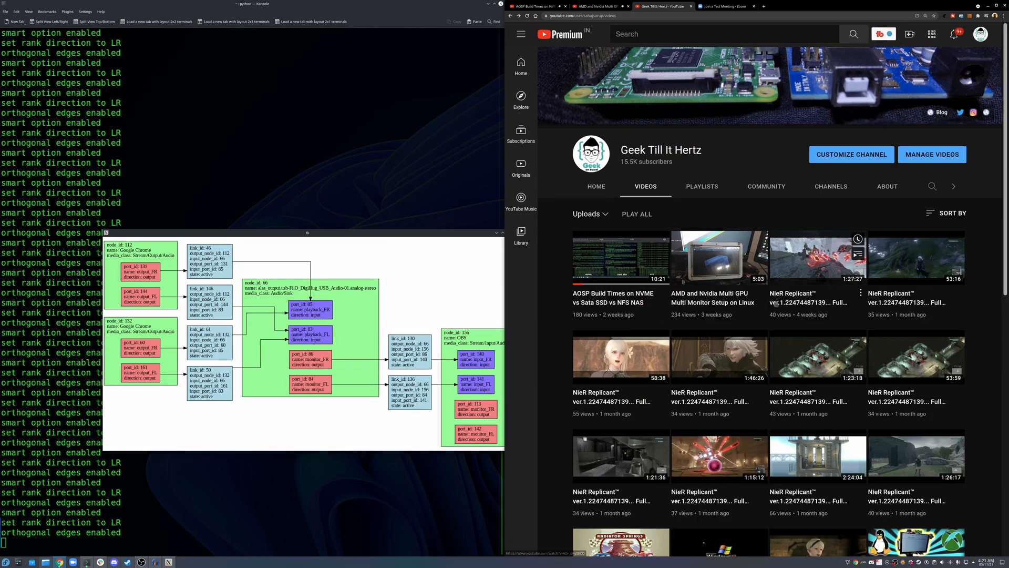
click(818, 256)
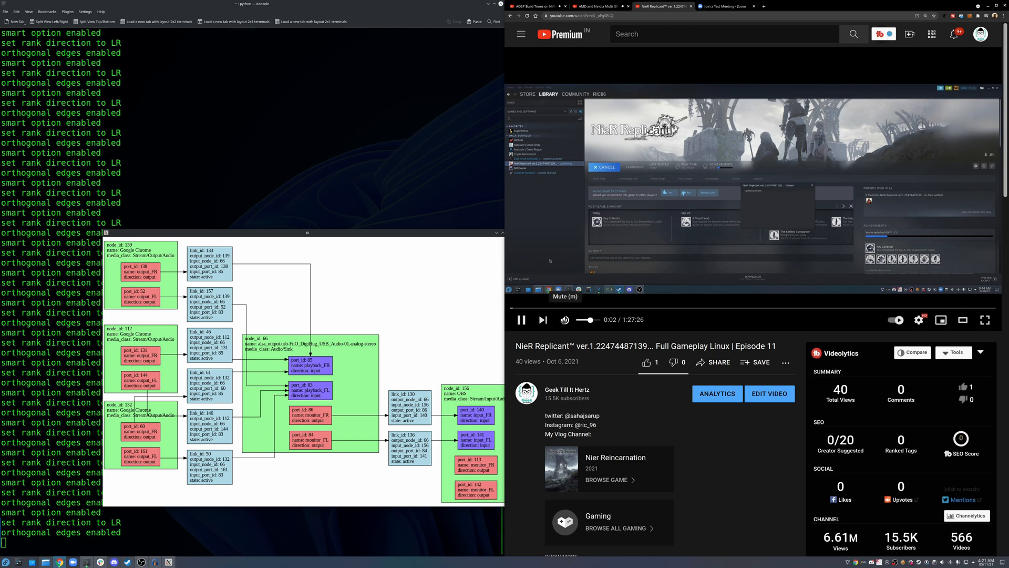
key(ctrl+shift+Tab)
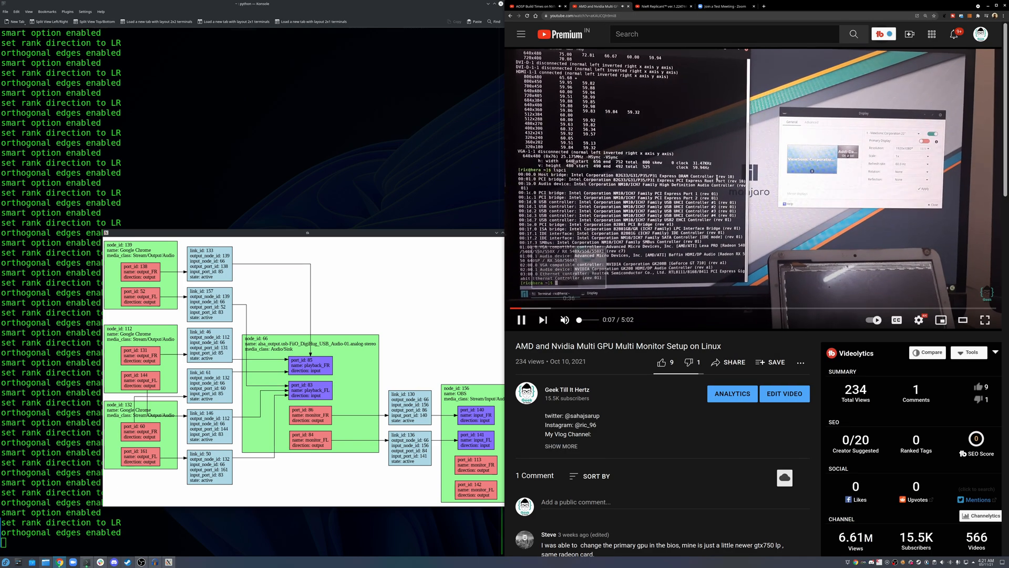
key(ctrl+shift+Tab)
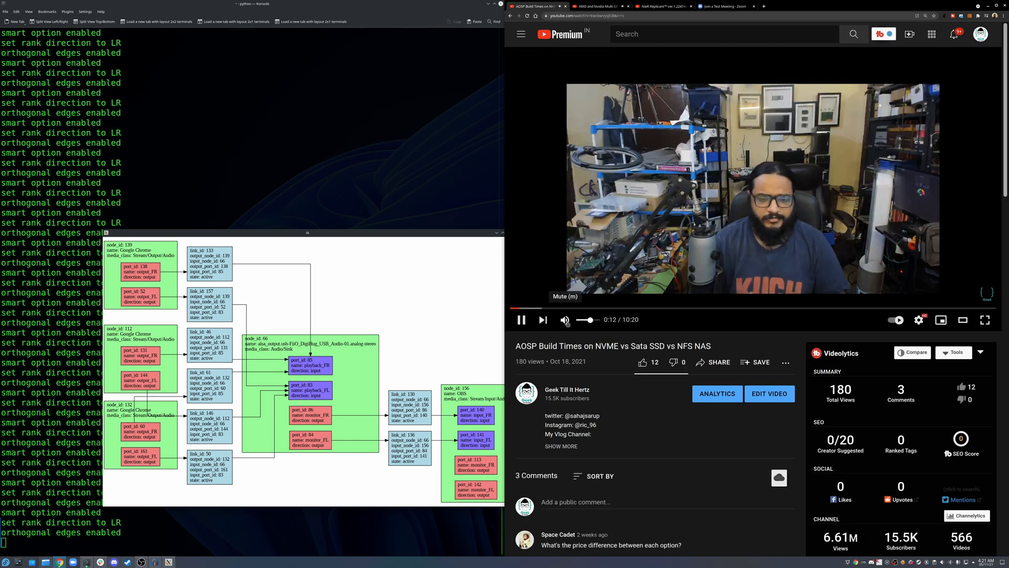
Unmute the AOSP Build Times and NieR Replicant videos so Chrome streams appear in the graph
drag(344, 232, 301, 177)
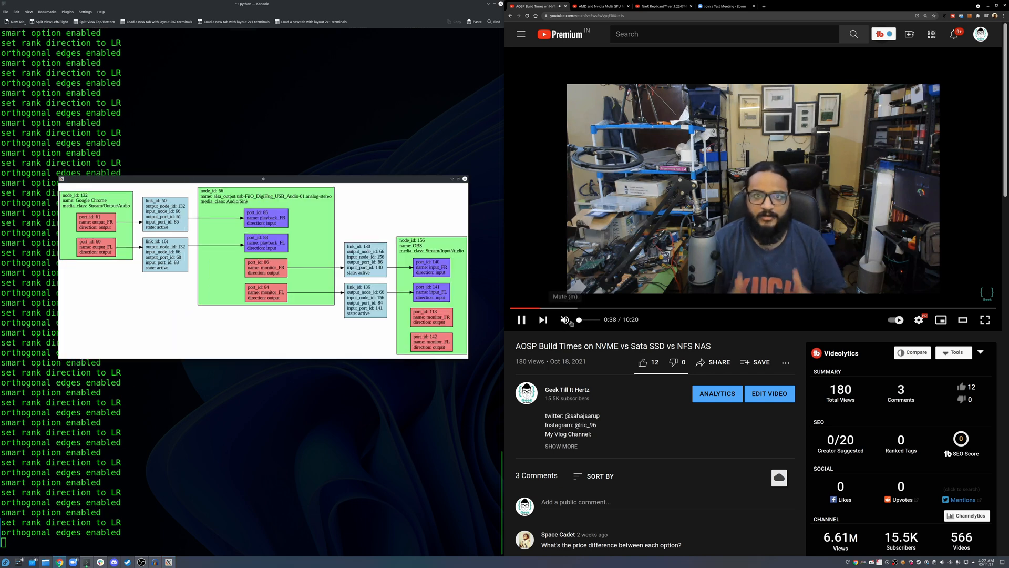
click(571, 324)
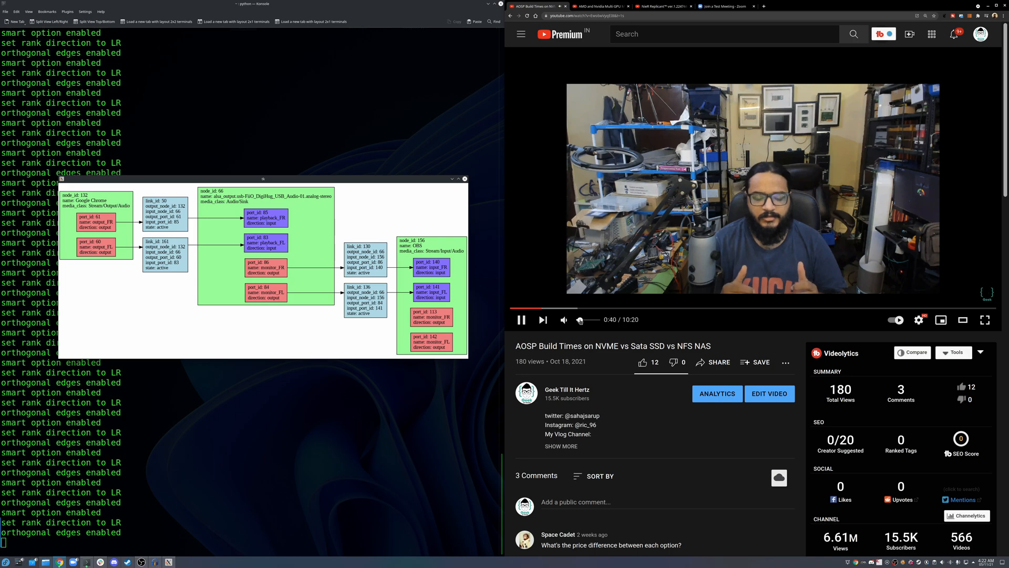
click(599, 6)
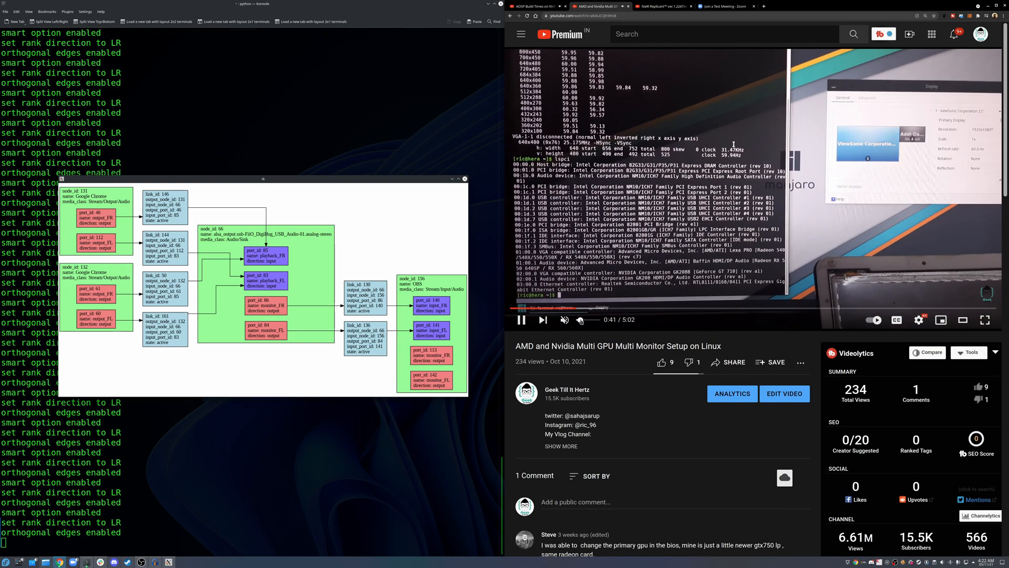
click(662, 6)
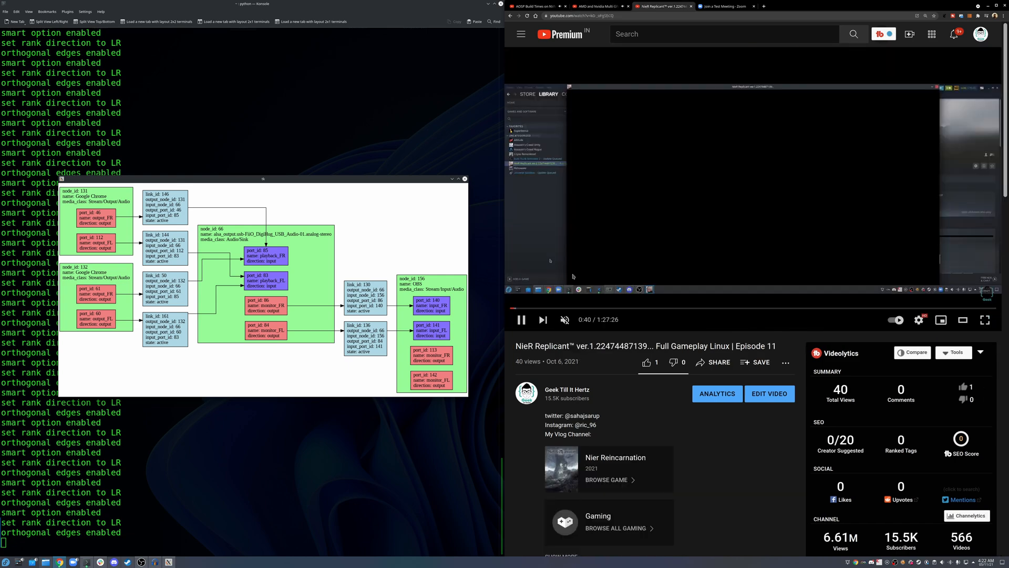
click(564, 319)
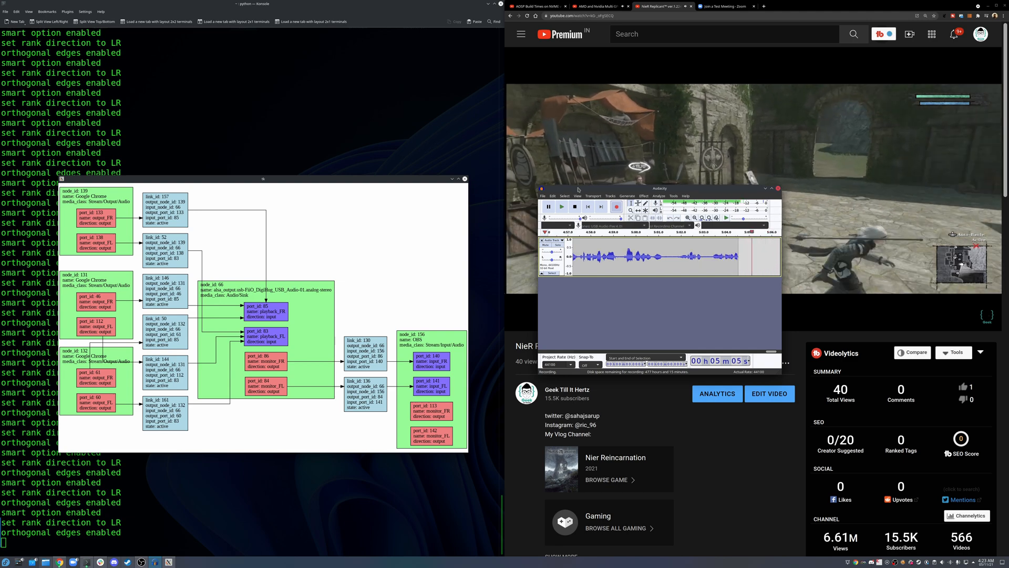
Move the Audacity window off screen so the graph sits beside the YouTube video
mouse_move(579, 189)
mouse_down()
mouse_move(756, 230)
mouse_move(1008, 237)
mouse_up()
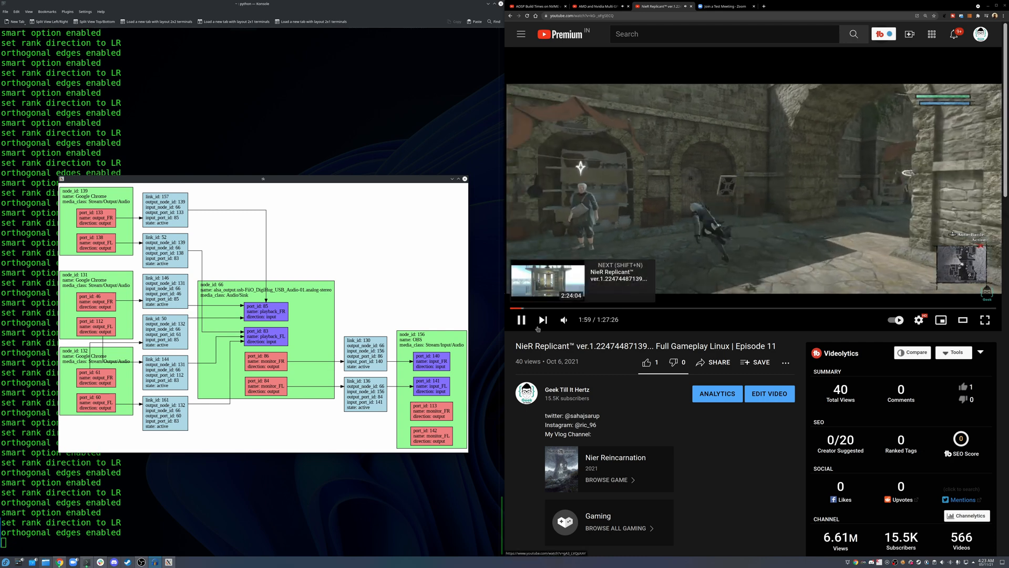
Close the YouTube tab, search 'zoom test' and join Zoom's test meeting from its page
click(686, 6)
key(ctrl+shift+w)
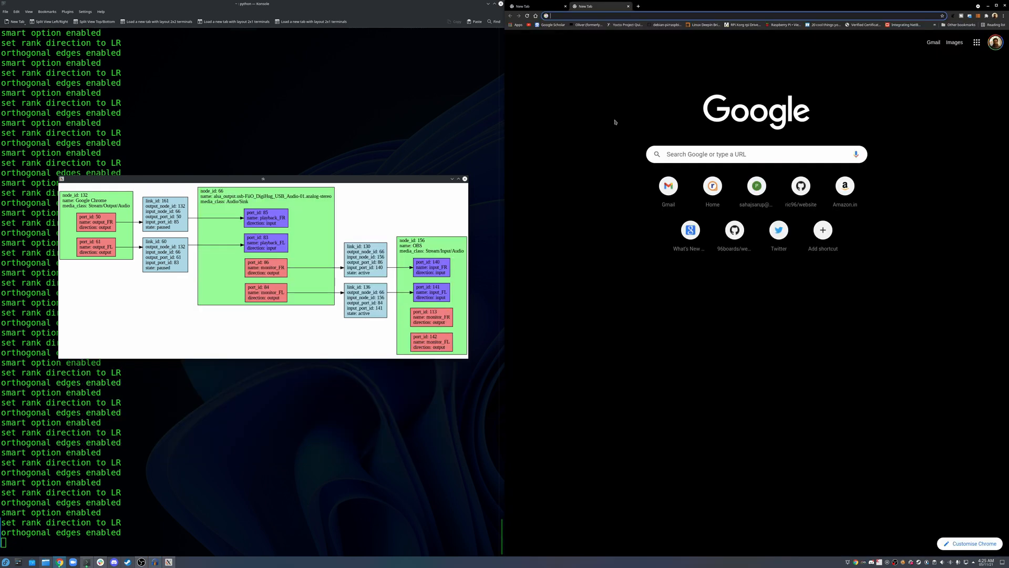
text(zoo)
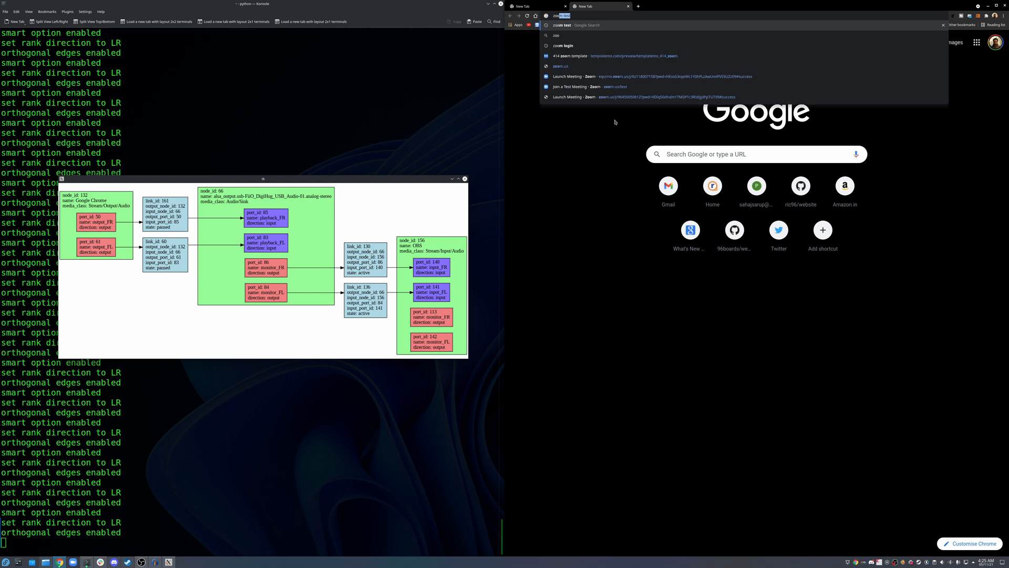
key(Return)
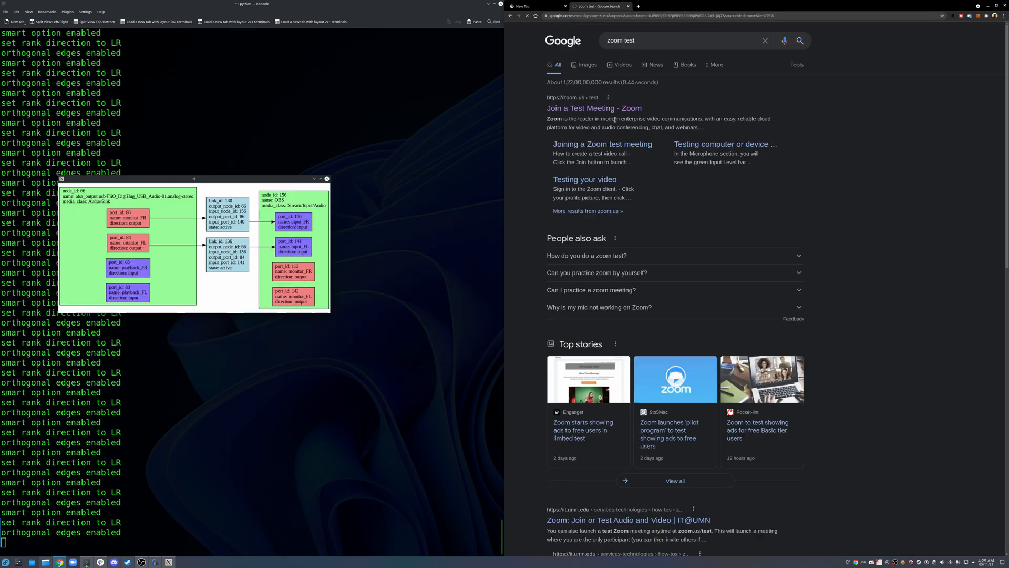
click(606, 107)
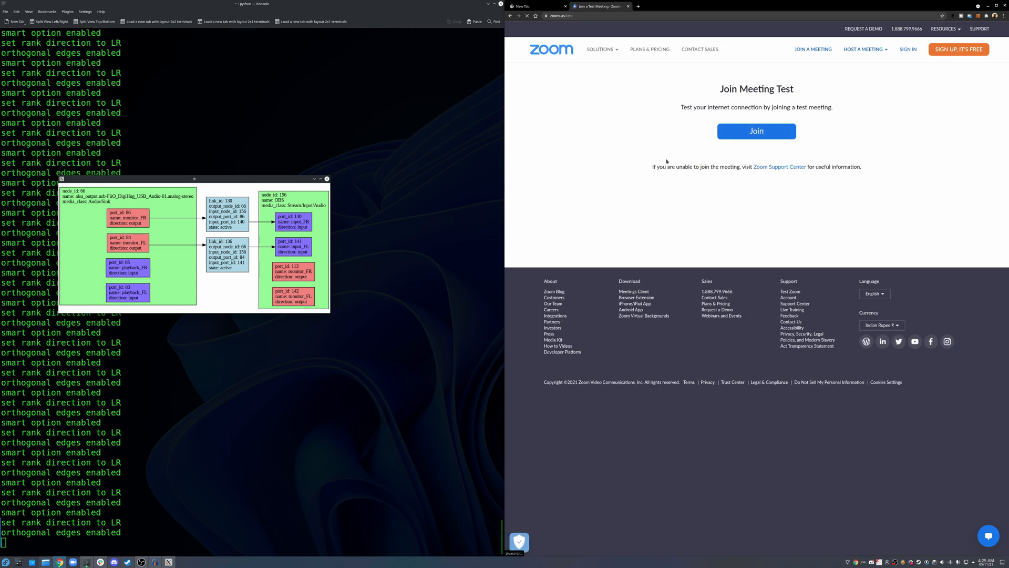
click(781, 135)
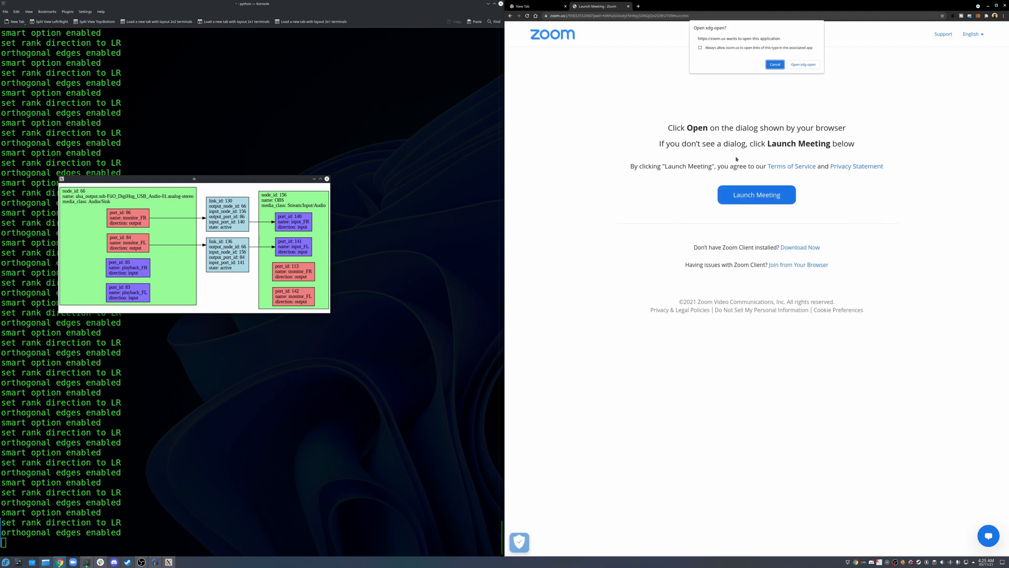
Let the link open in the Zoom app and move the graph window beside the meeting
click(799, 67)
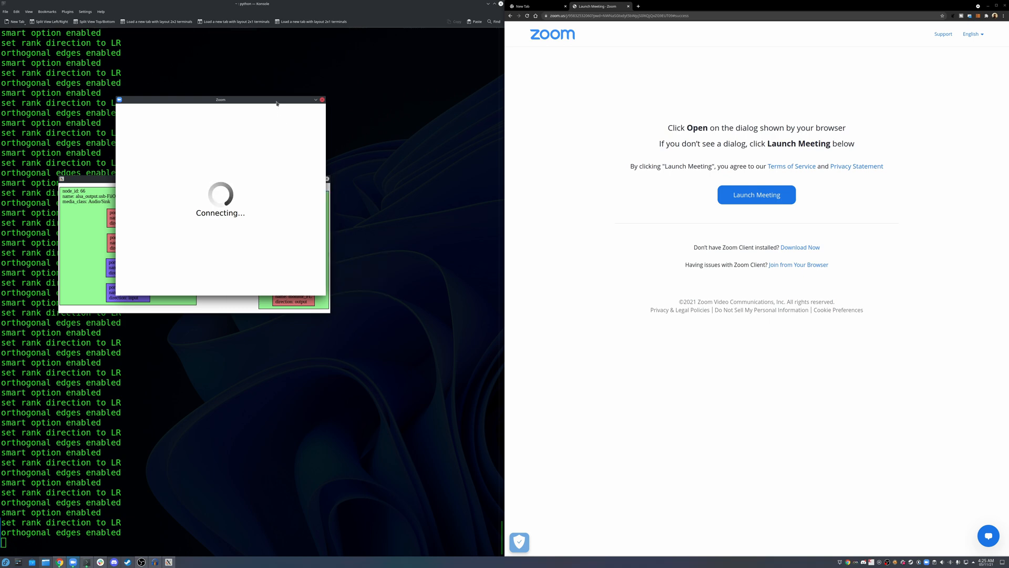
drag(102, 182, 650, 203)
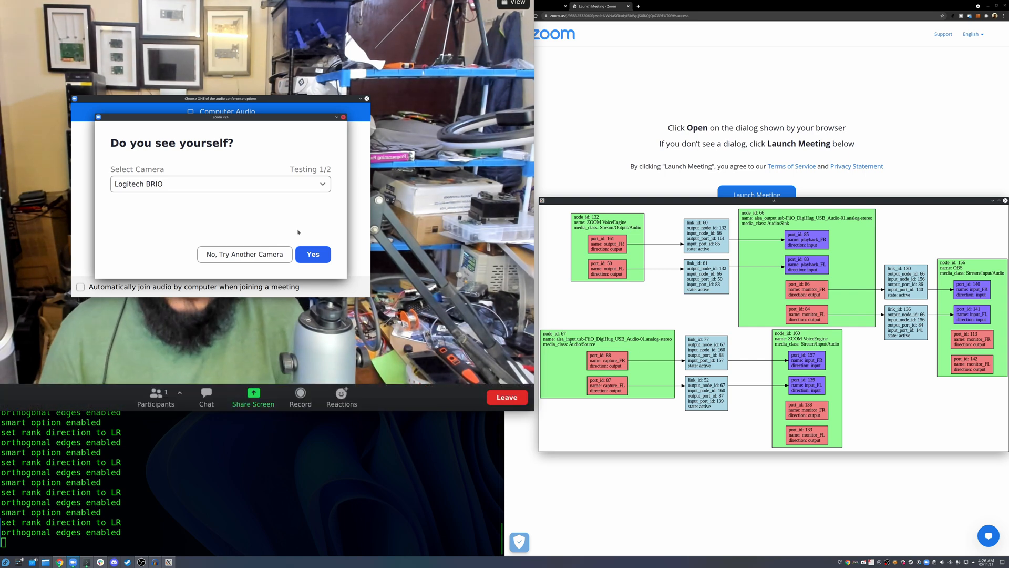
Pass the camera and ringtone tests and select the BRIO Ultra HD Webcam microphone
click(314, 254)
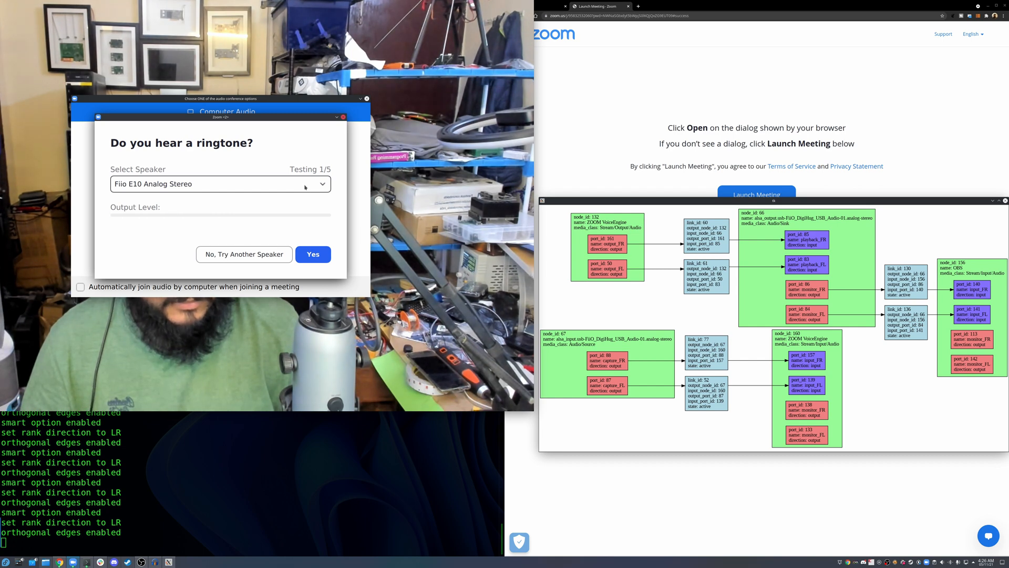
click(320, 259)
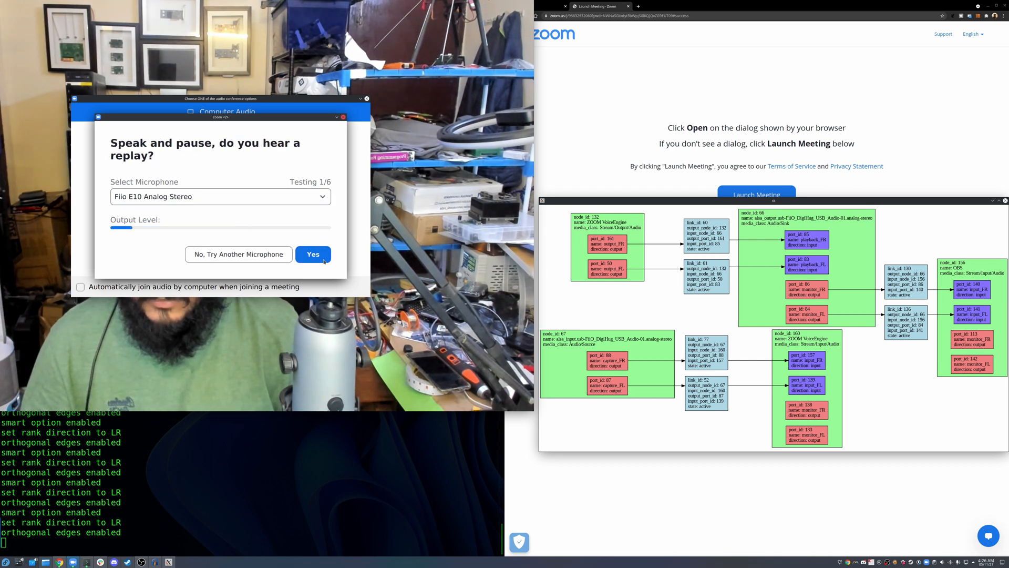
click(291, 202)
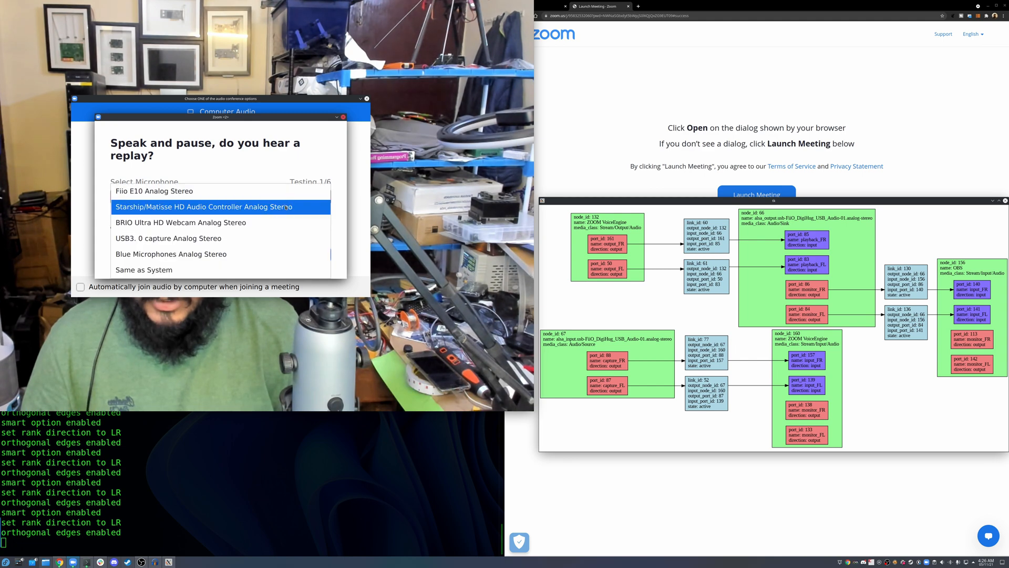
click(278, 225)
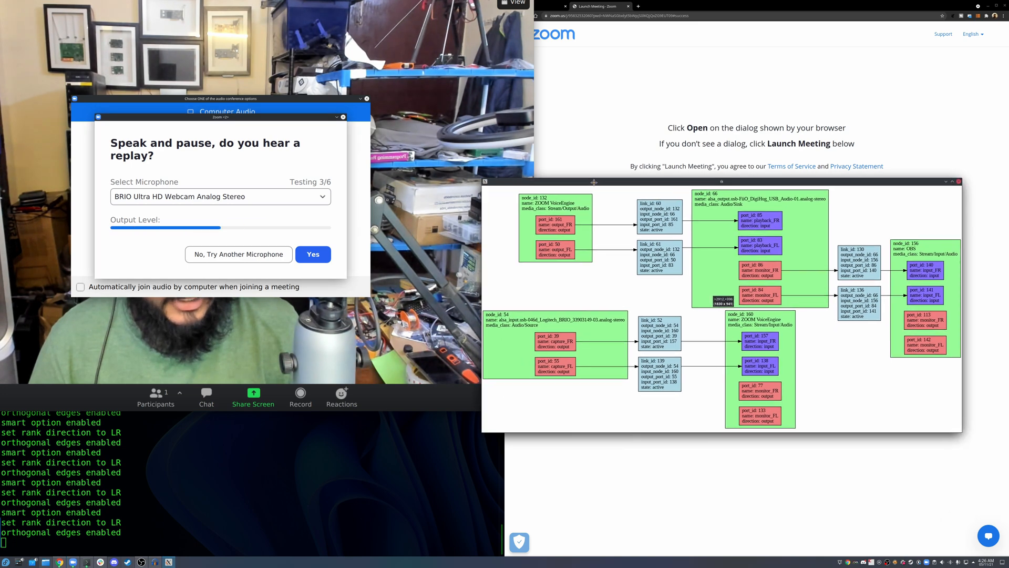
Dismiss the audio setup dialog and continue into the meeting without audio
drag(642, 203, 613, 187)
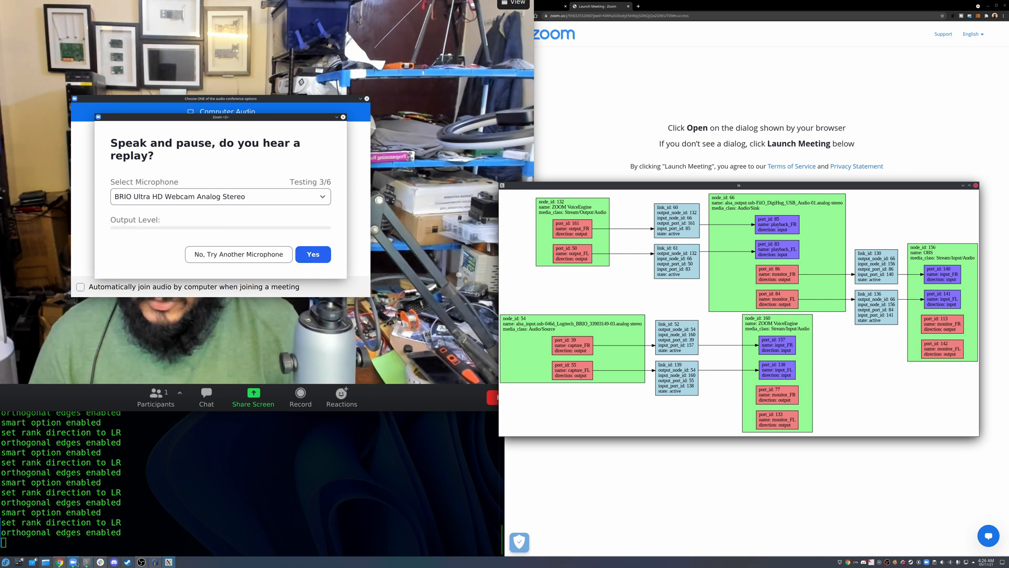
right_click(82, 562)
click(79, 552)
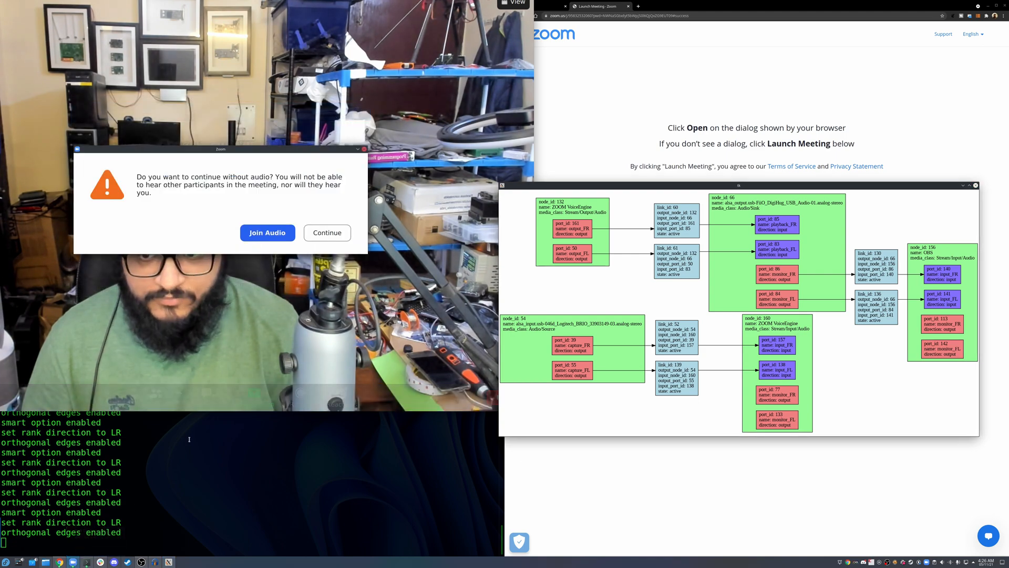
click(328, 233)
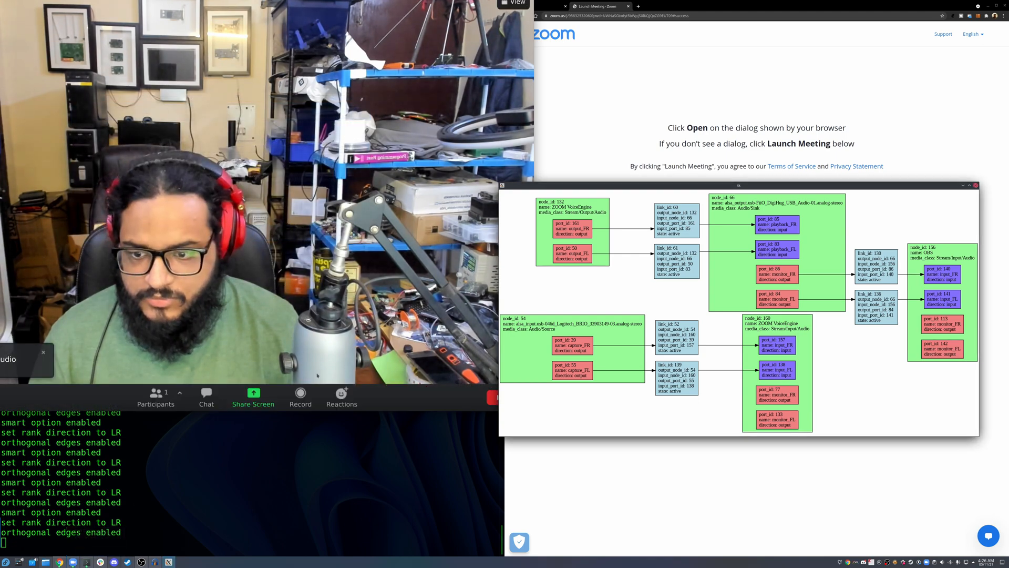
Leave the test meeting and close the Zoom home window
click(496, 399)
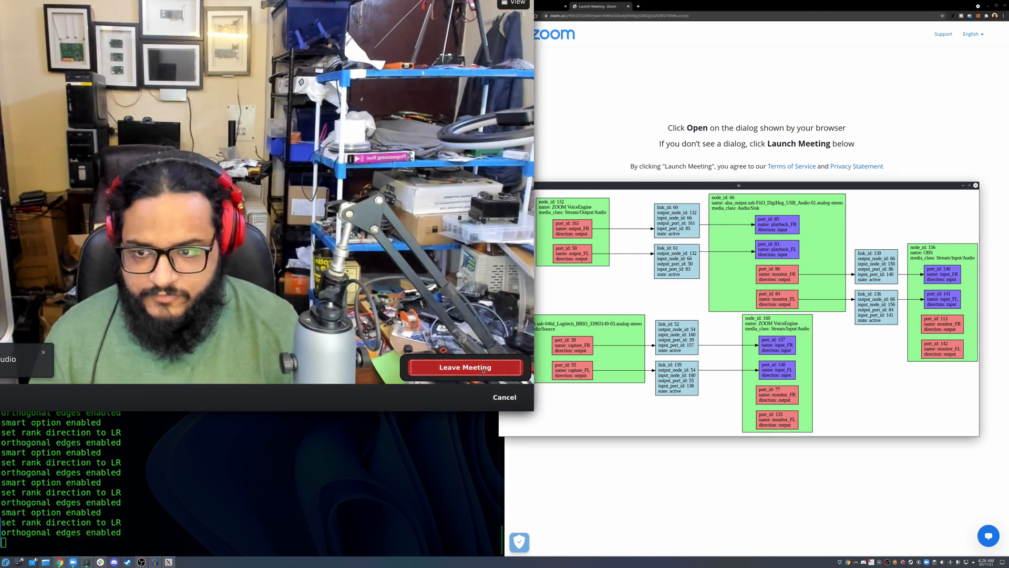
click(450, 367)
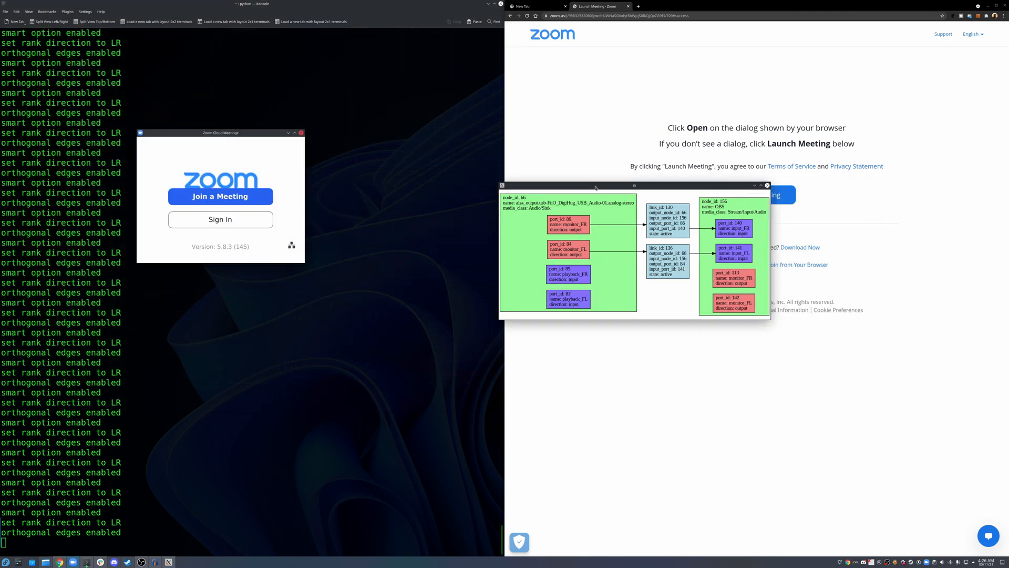
drag(597, 186, 410, 280)
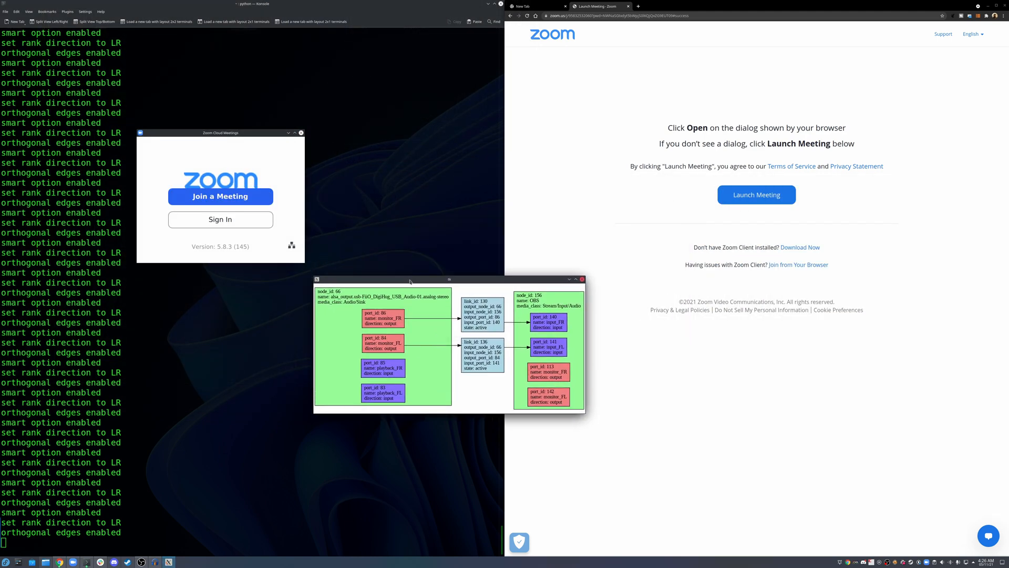
click(300, 133)
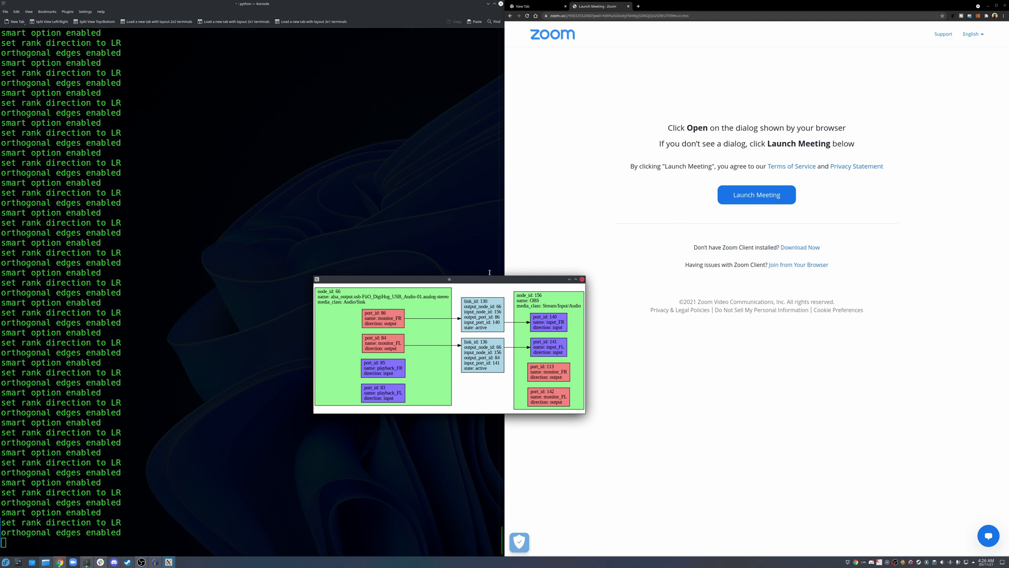
Close the Zoom launch page tab and reposition the graph window
drag(489, 284, 386, 259)
click(629, 6)
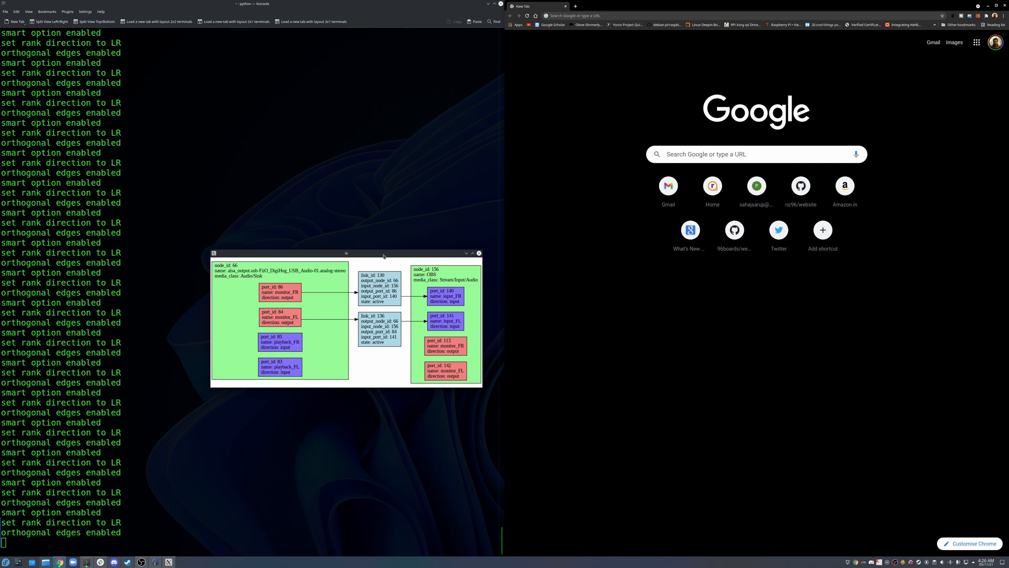
drag(385, 256, 386, 298)
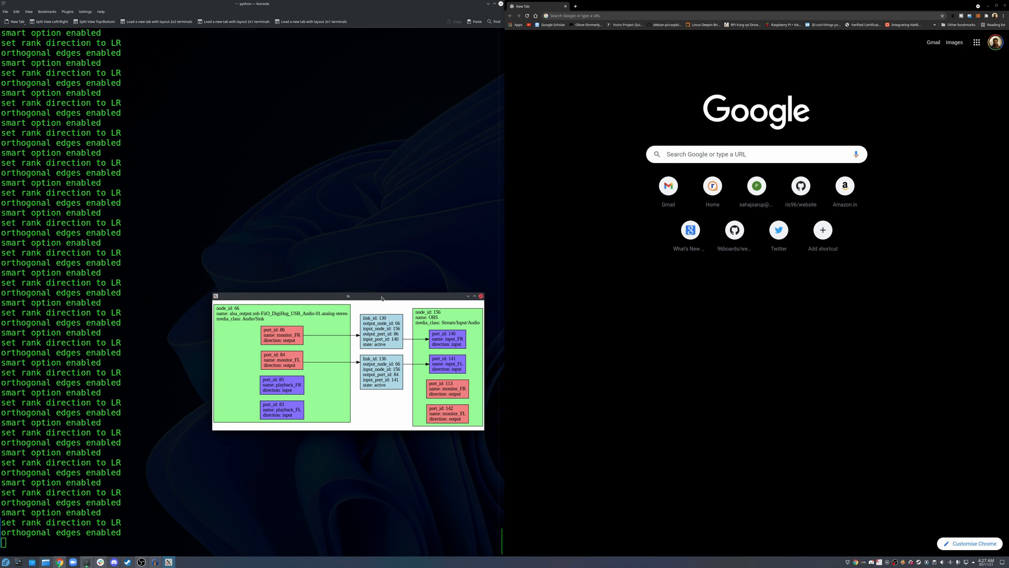
mouse_move(381, 298)
mouse_down()
mouse_move(354, 295)
mouse_move(678, 312)
mouse_up()
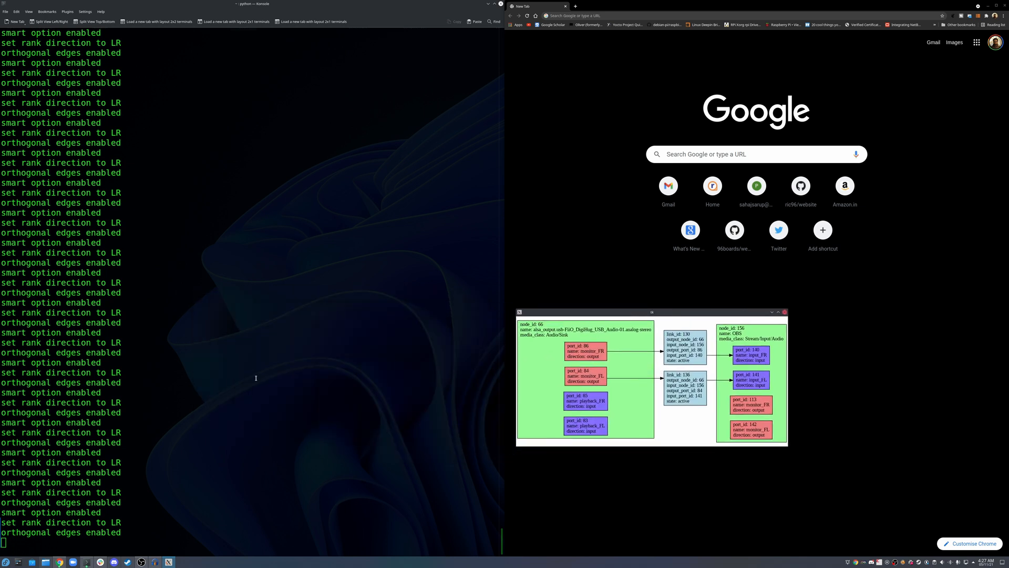
Close the graph window and reopen pwpydot.py in nano from the recalled command
click(784, 312)
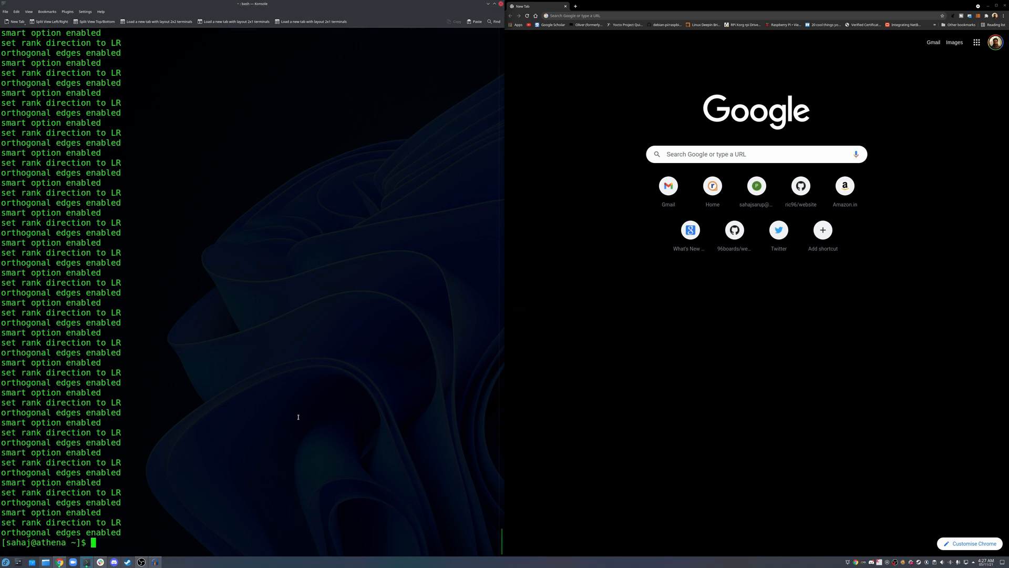
key(Up)
key(Up)
key(Return)
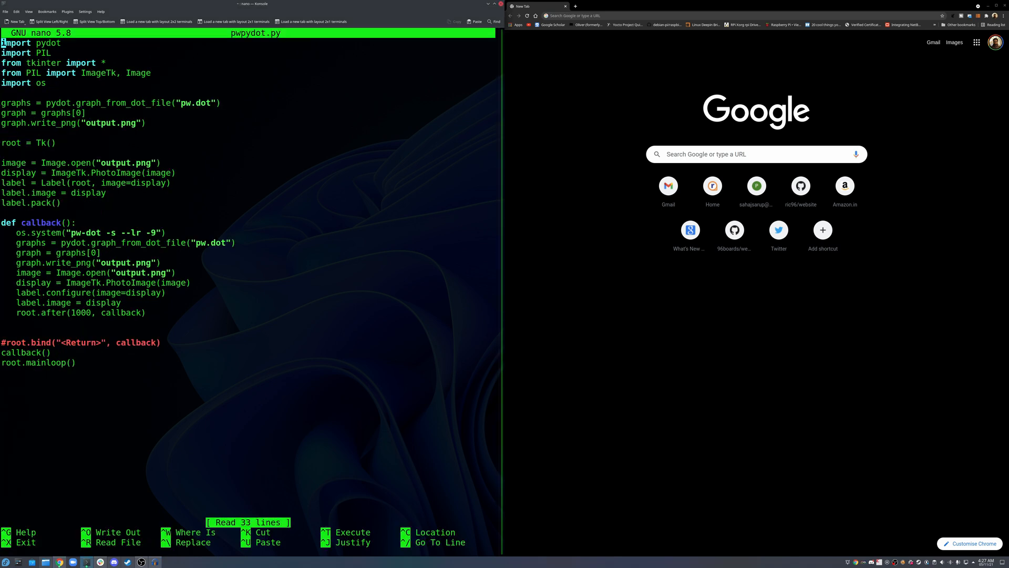